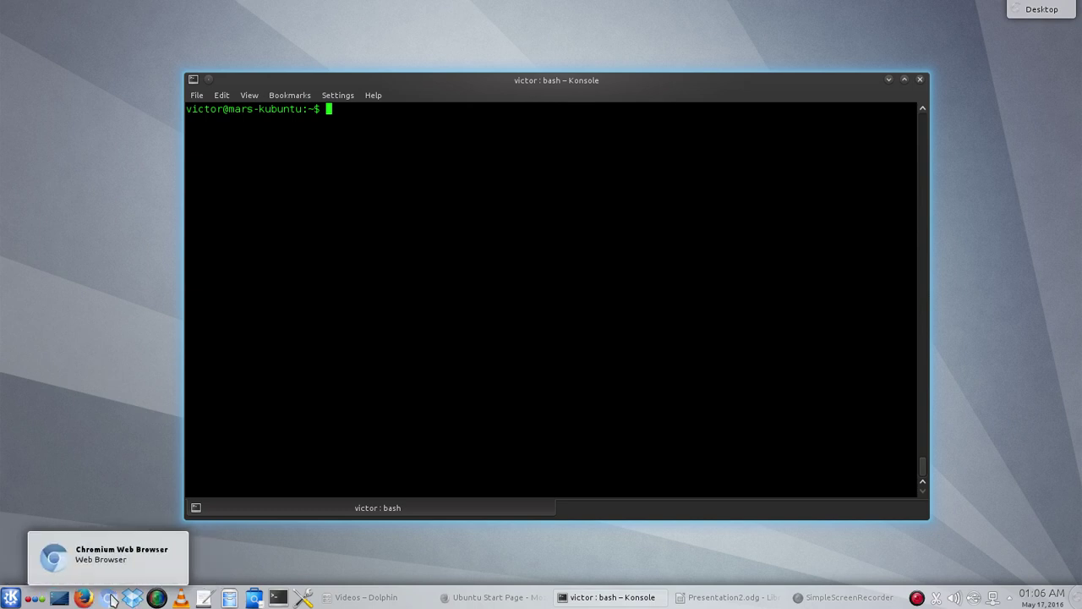
mouse_move(508, 598)
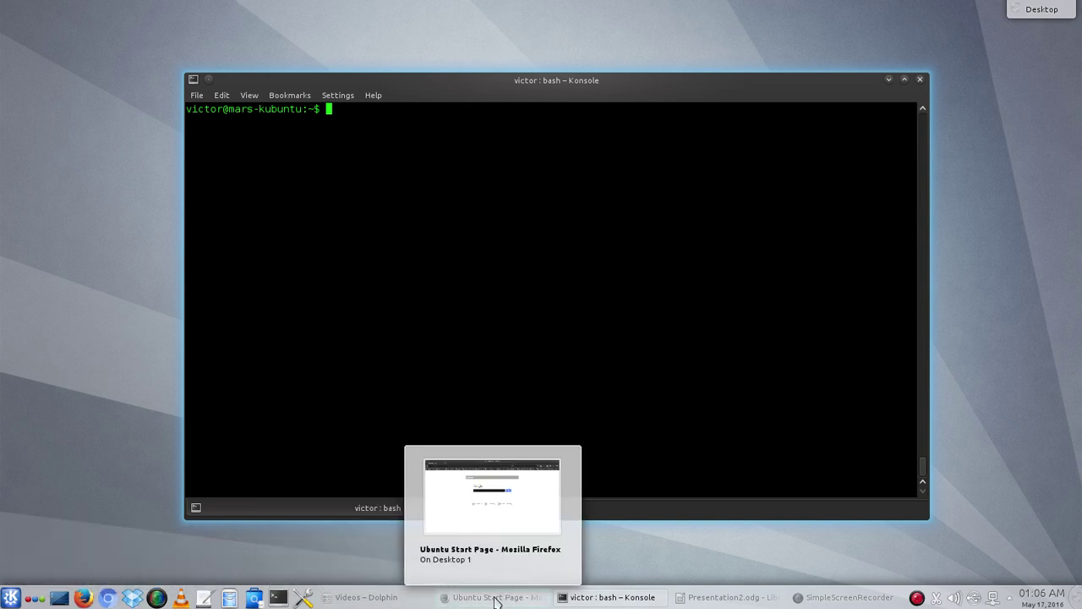
click(496, 599)
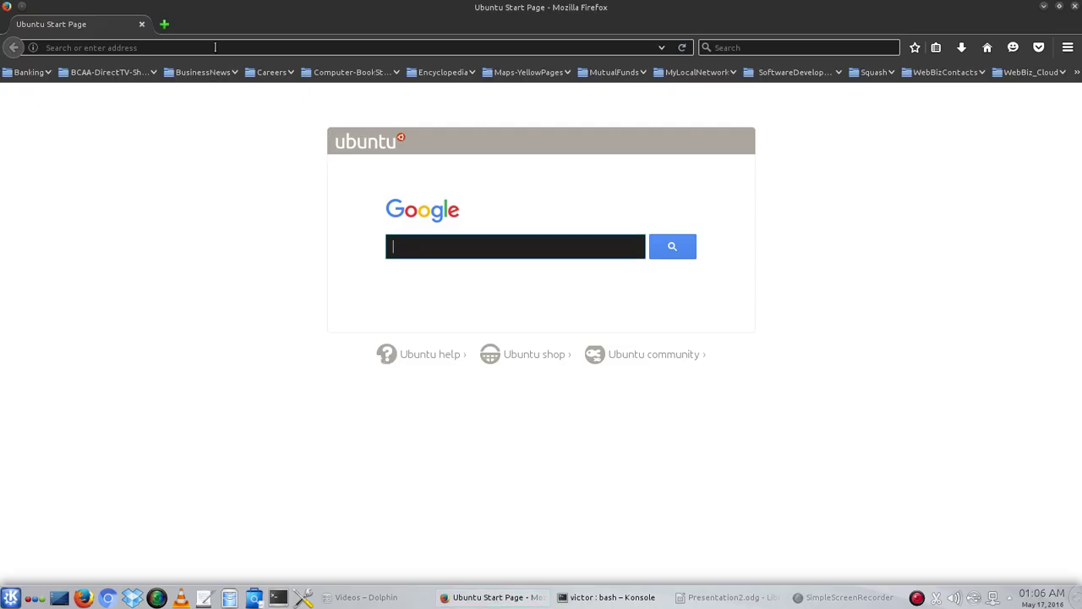
click(215, 47)
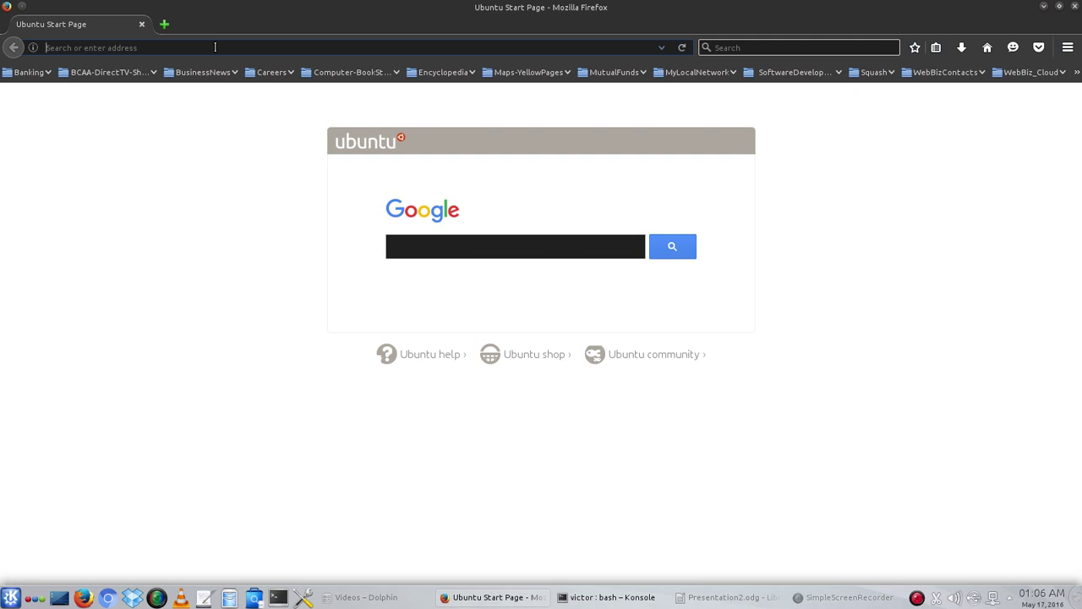
text(https)
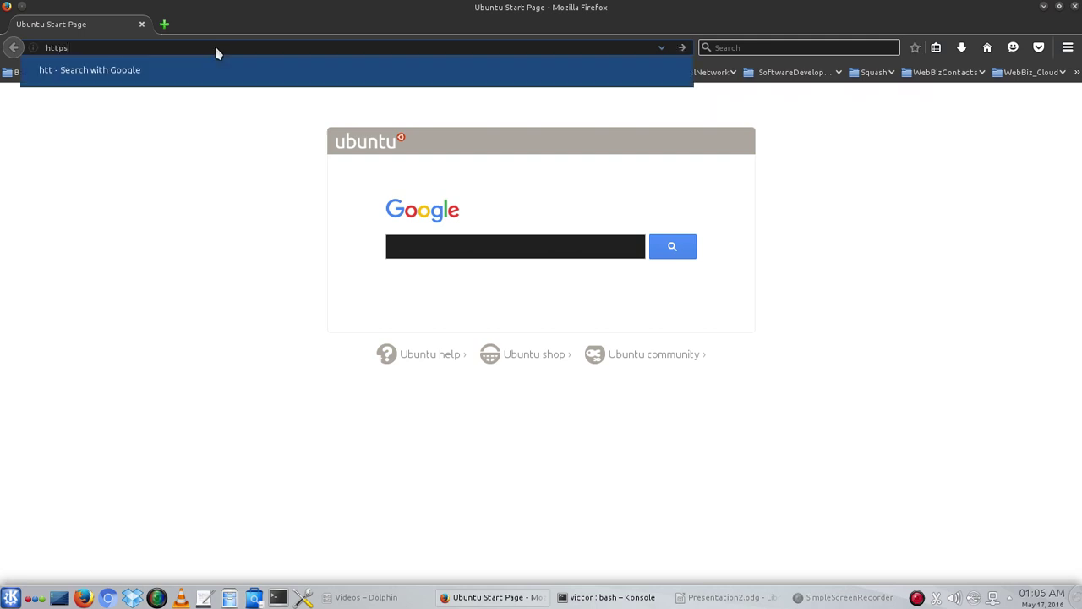
text(://)
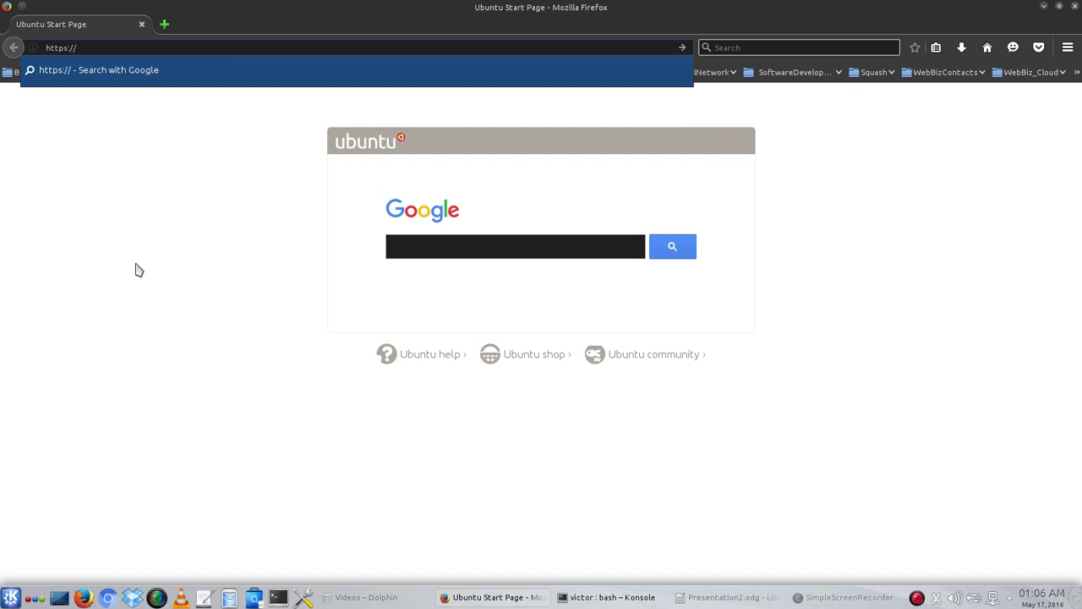
text(loca)
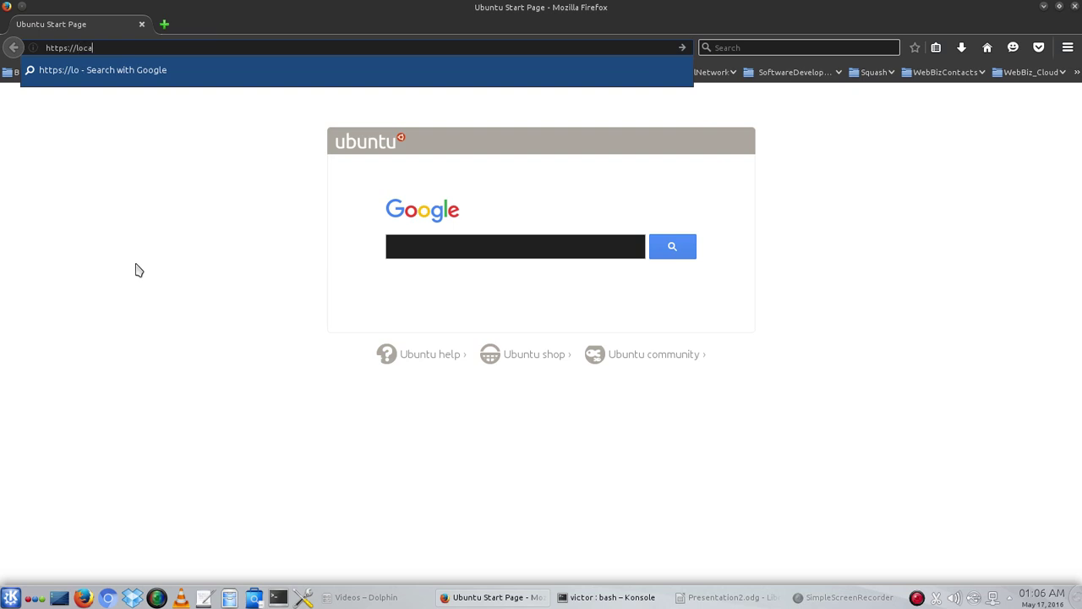
text(lhost)
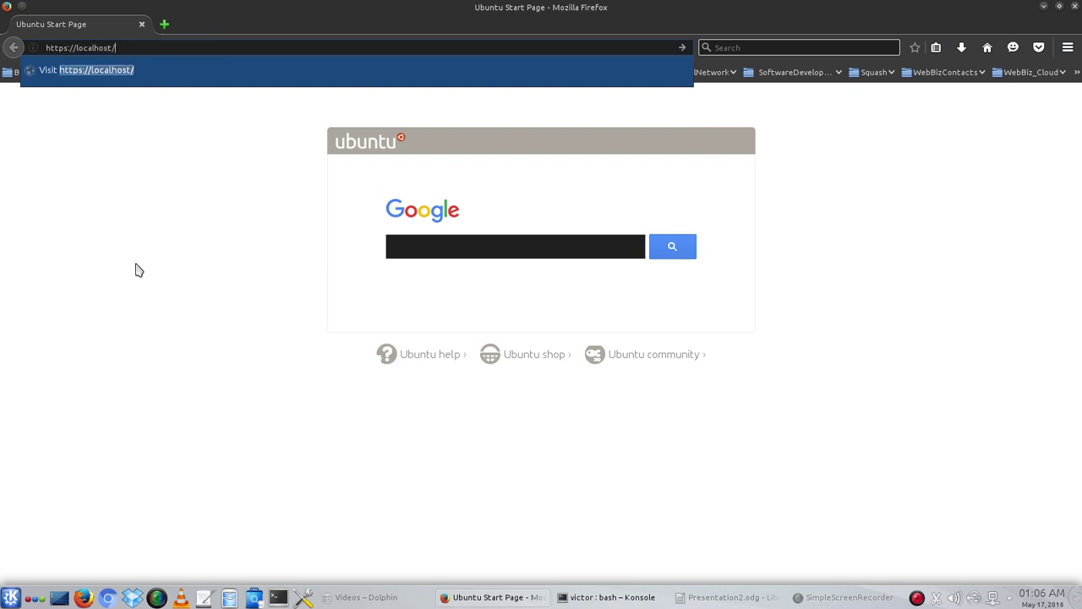
text(:10000)
key(Return)
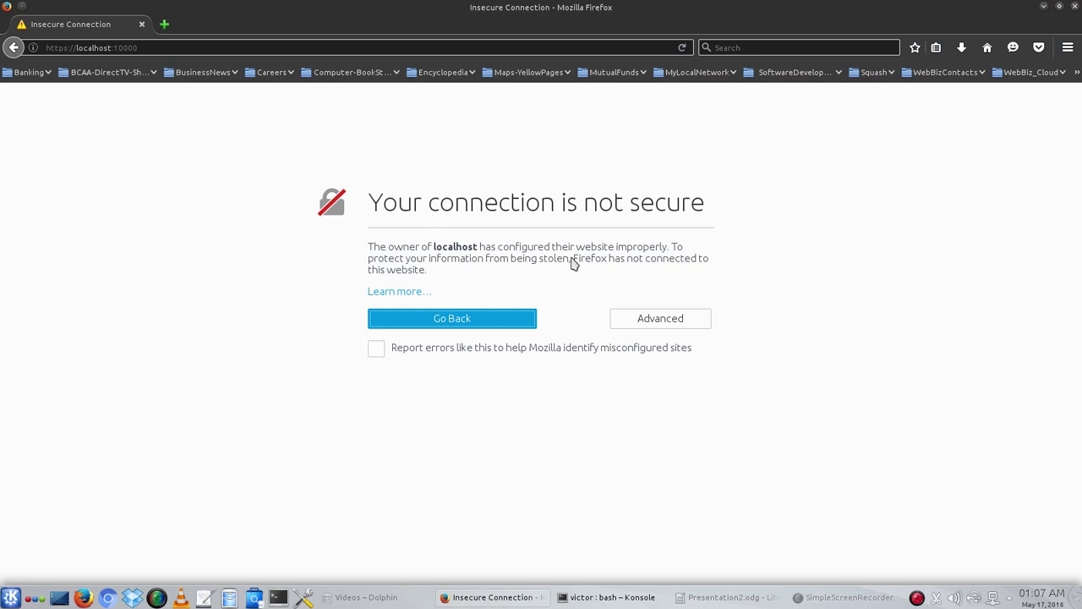
Add and confirm a permanently stored security exception for the localhost:10000 certificate
click(646, 324)
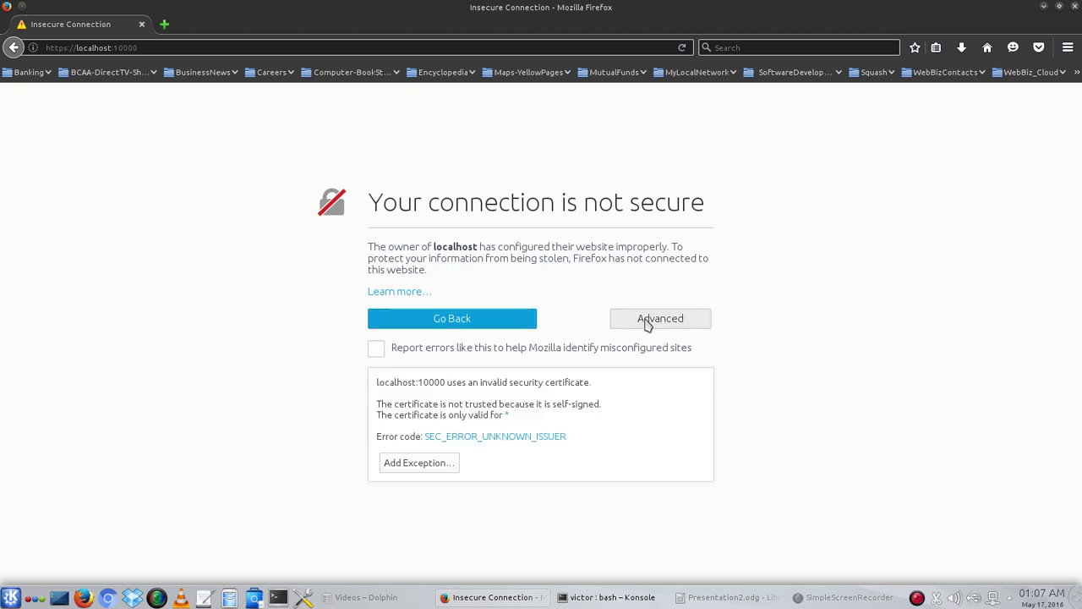
click(420, 465)
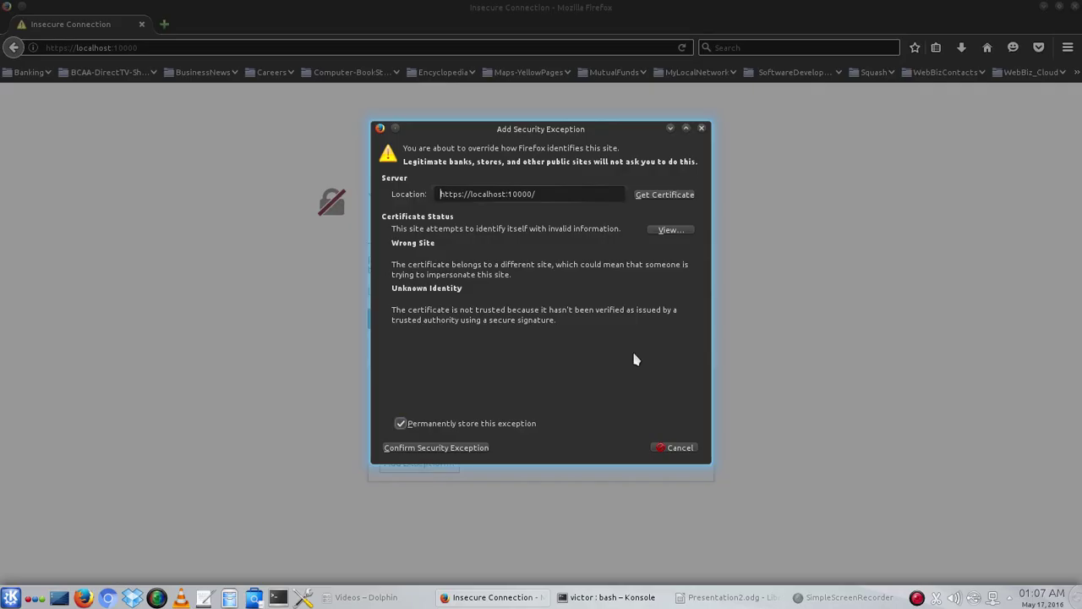
click(663, 195)
click(469, 450)
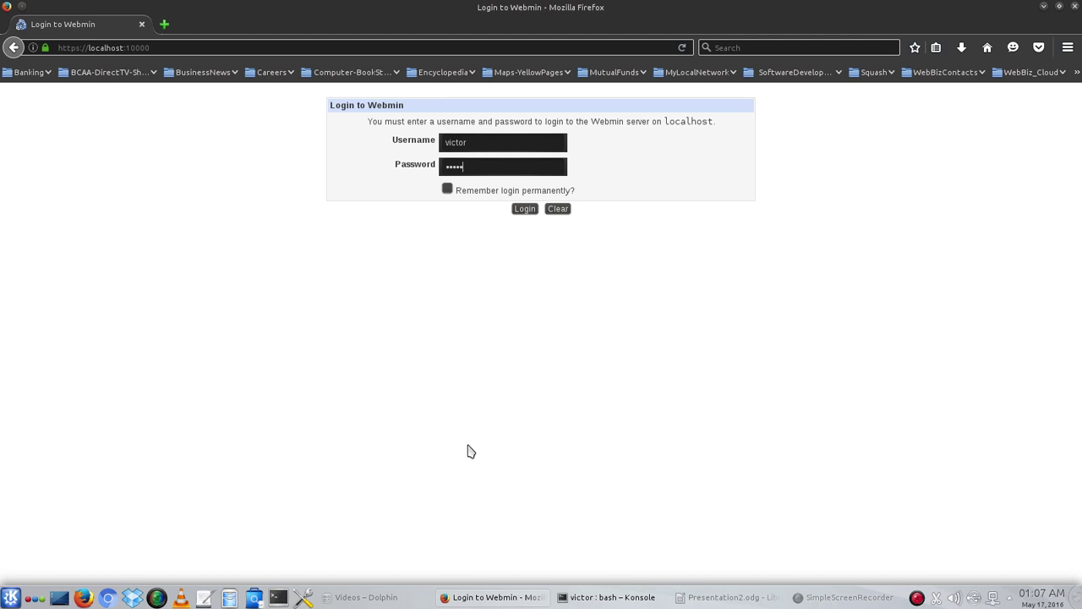
Log in to Webmin with the account password and have the browser remember the login
text(•)
click(525, 210)
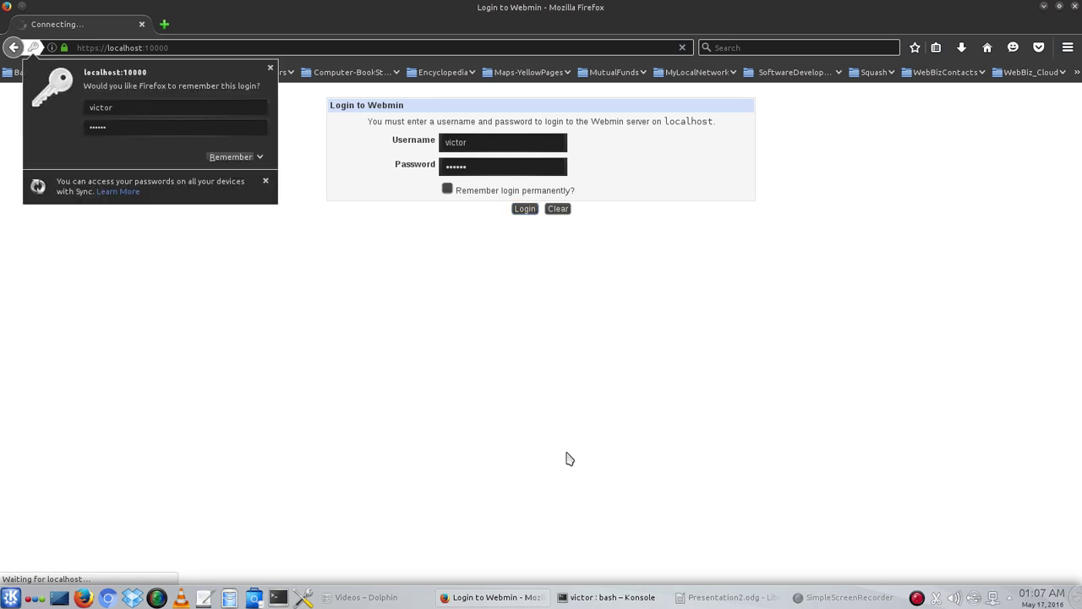
click(222, 159)
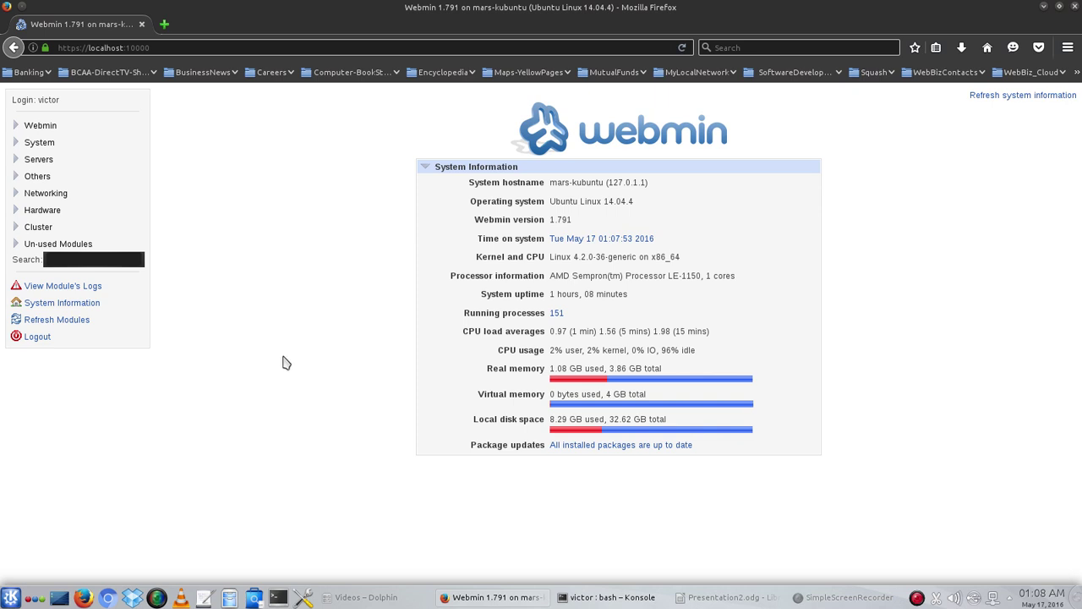
In Webmin's network configuration, apply the boot-time interfaces eth0 and eth1
click(21, 196)
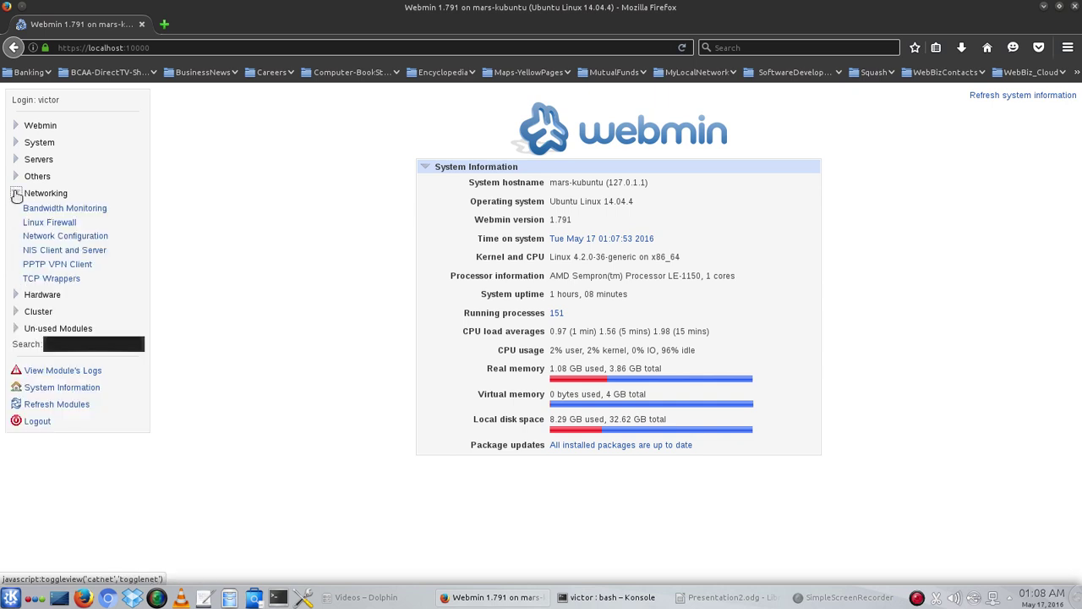
click(87, 240)
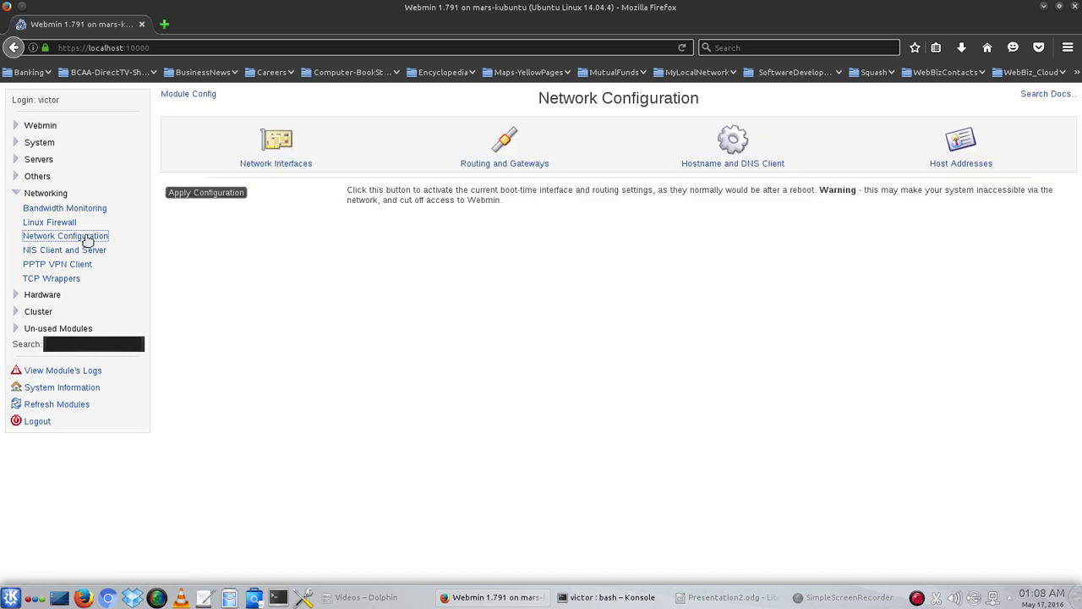
click(286, 167)
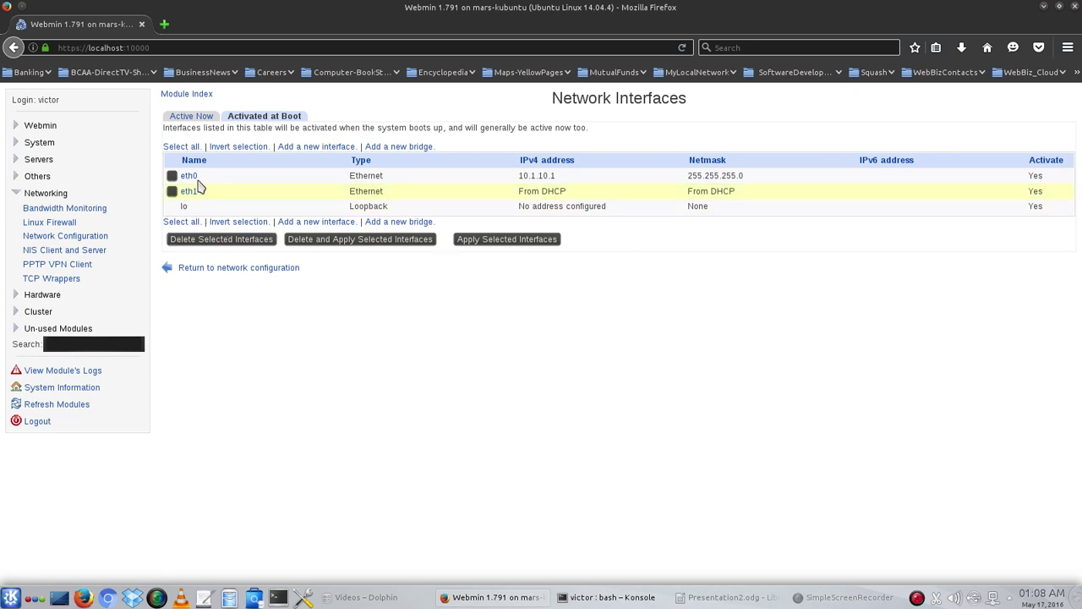
click(172, 175)
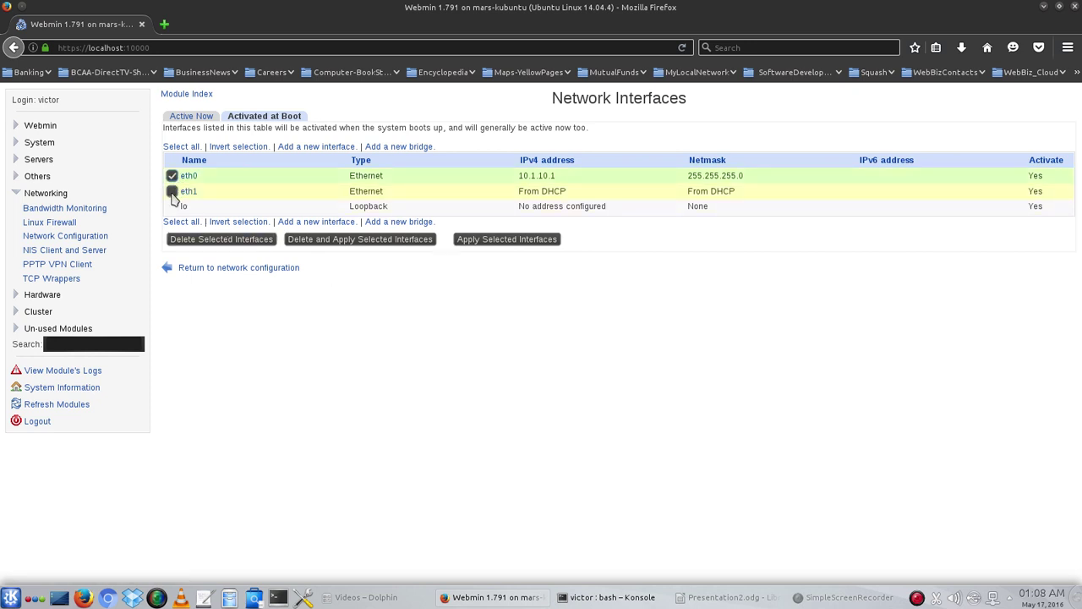
click(173, 192)
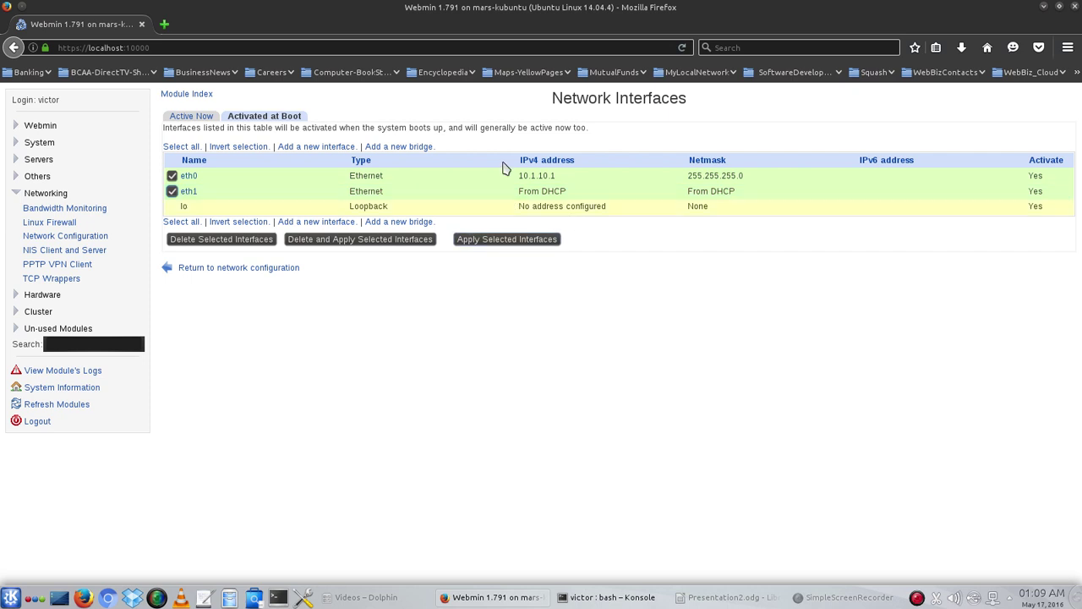
click(508, 240)
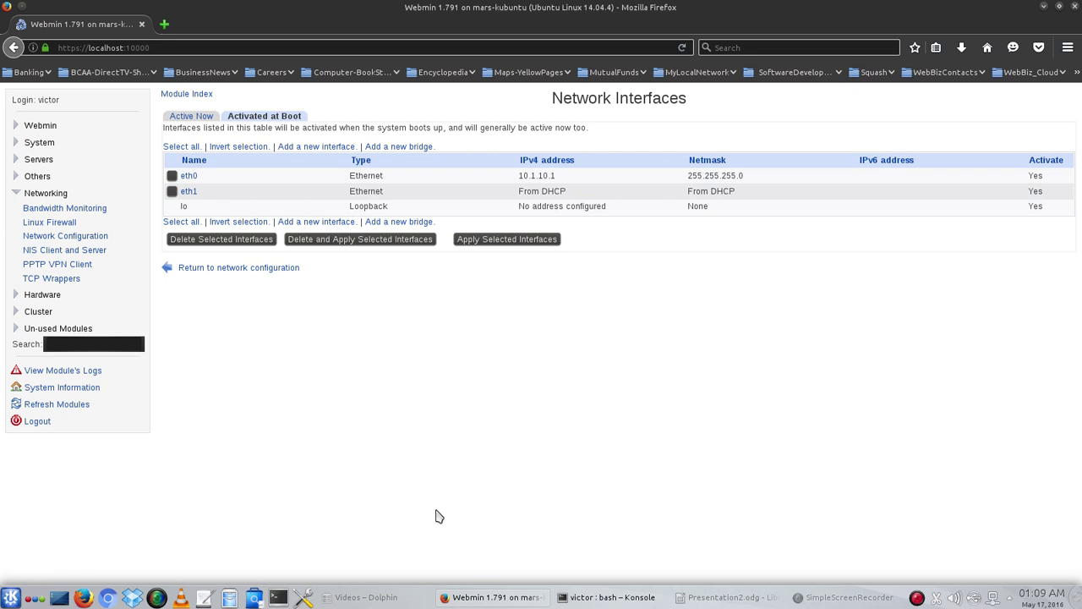
In the hostname and DNS client settings, set the DNS servers to 10.1.10.1, 192.168.2.1 and 127.0.1.1
click(227, 270)
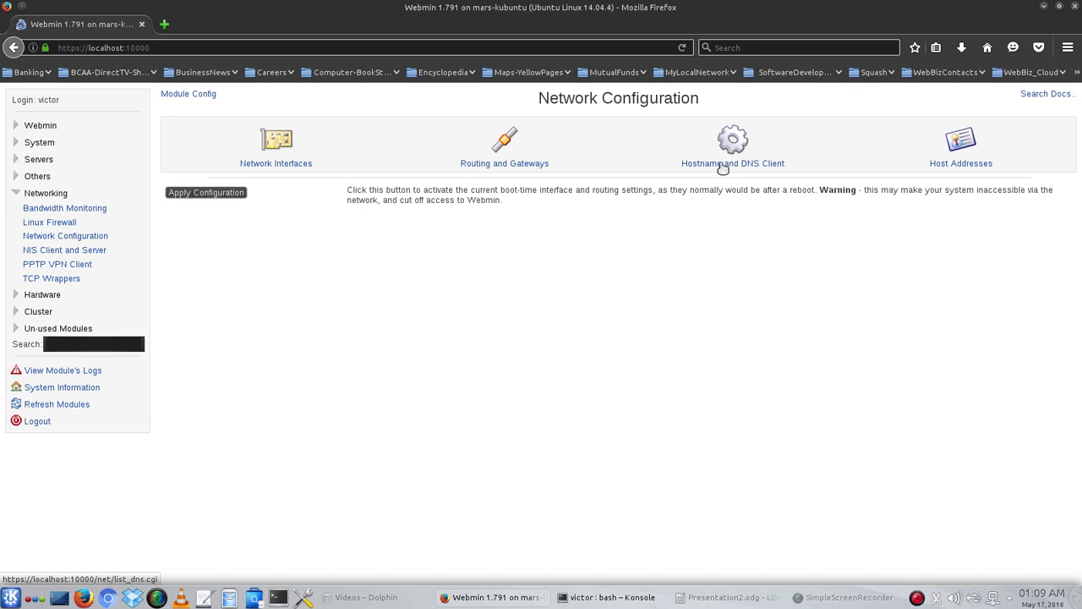
click(723, 166)
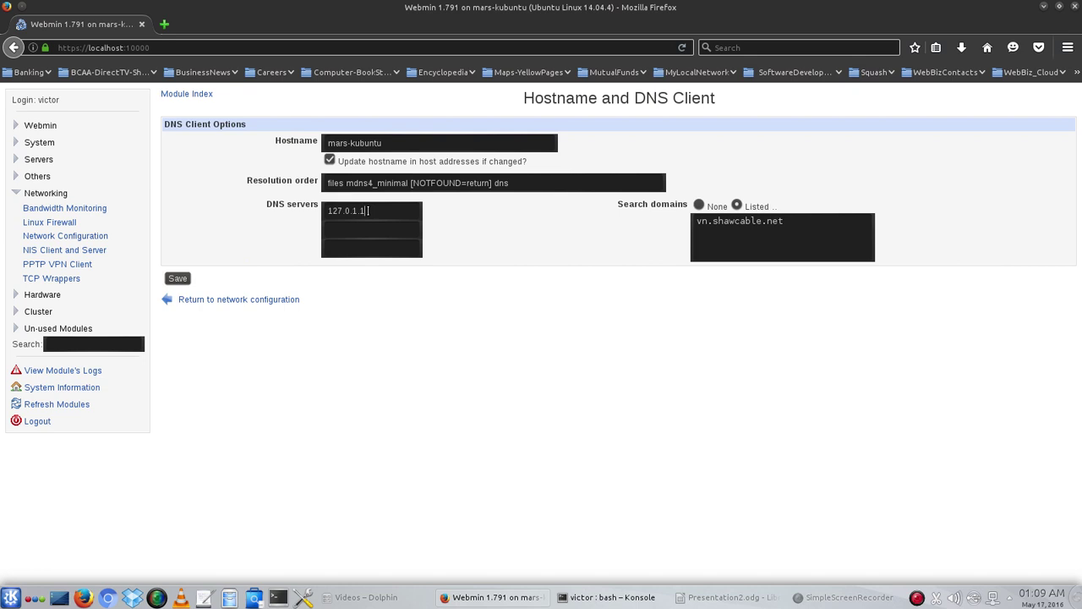
key(ctrl+a)
key(Delete)
text(127.0.1.1)
text(10.1.1)
text(0.1)
text(192)
text(.168.2)
Replace the listed search domain with 10.1.10.1 and save the DNS client settings
click(741, 228)
drag(696, 220, 797, 218)
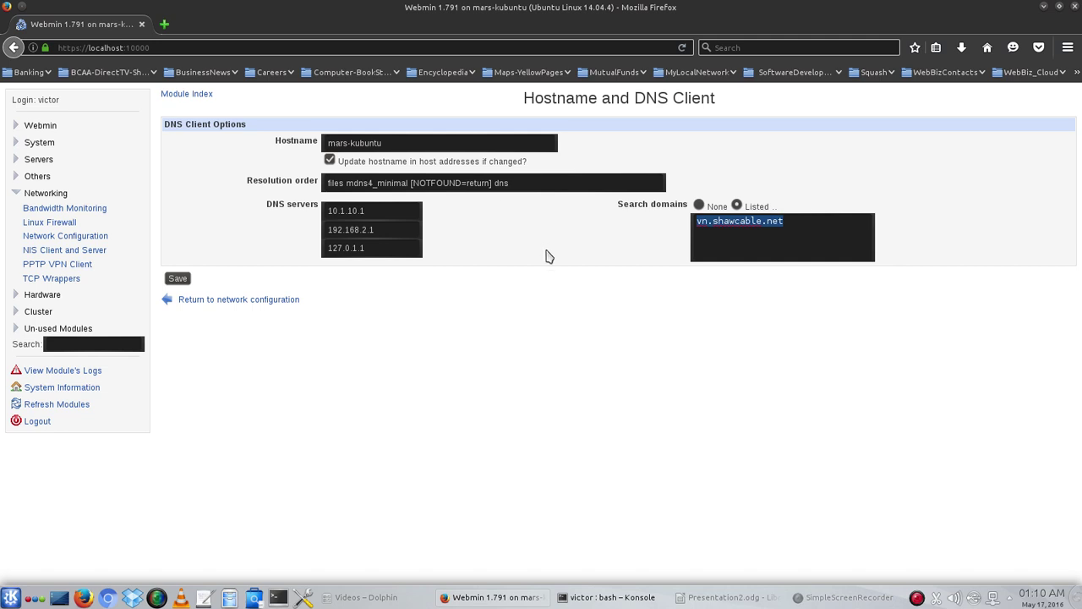
text(10.)
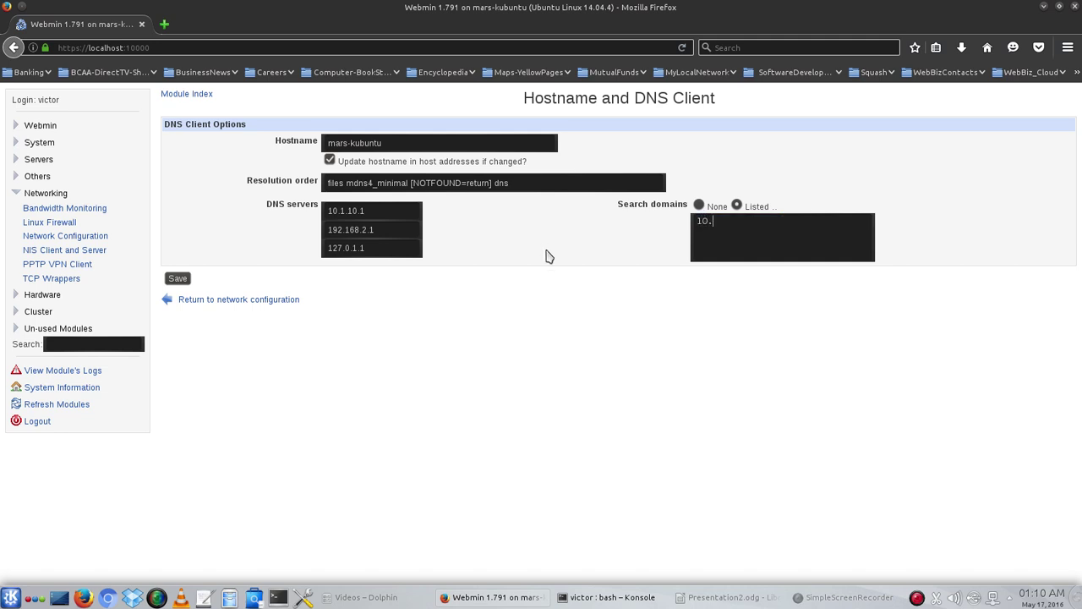
text(1.10.1)
click(179, 279)
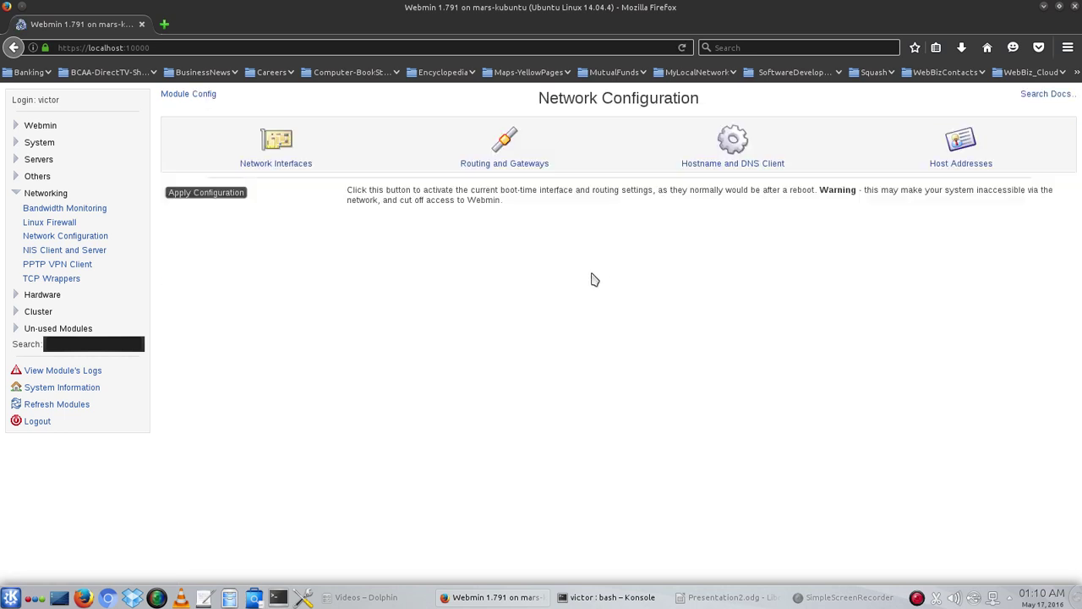
Review the boot-time and active routing and gateway configuration
click(519, 165)
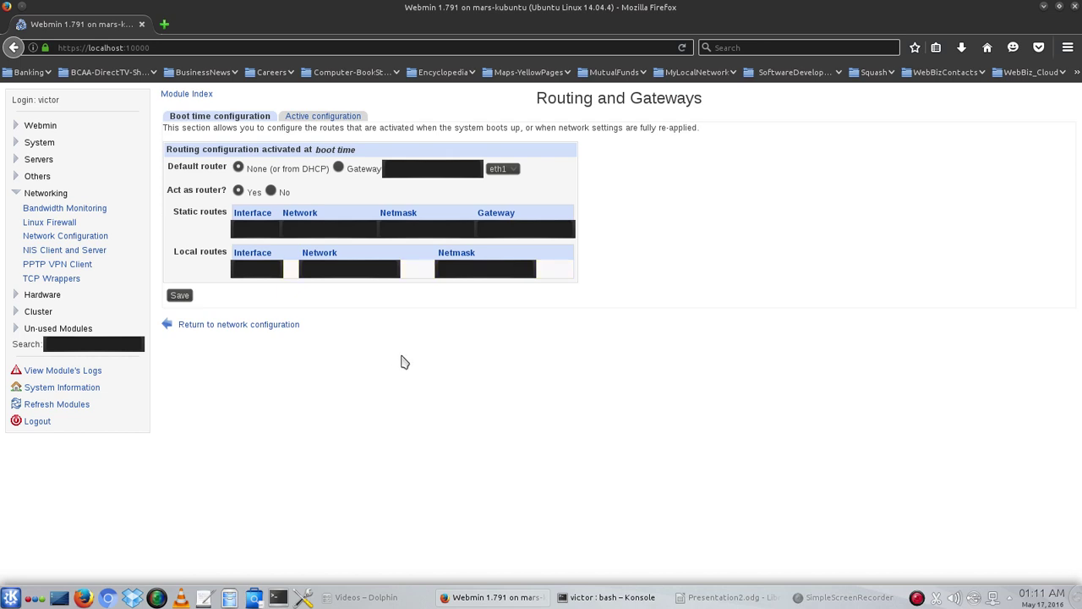
click(324, 117)
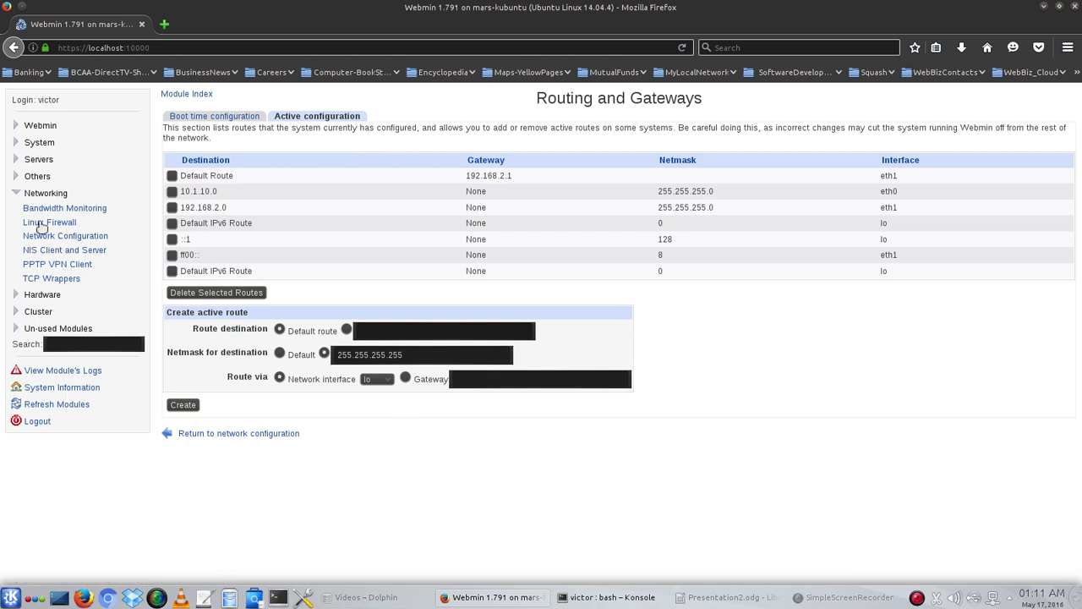
Begin a new DHCP server subnet described as "mars-kubuntu router" with network address 10.1.10.0 and netmask 255.255.255.0
click(16, 160)
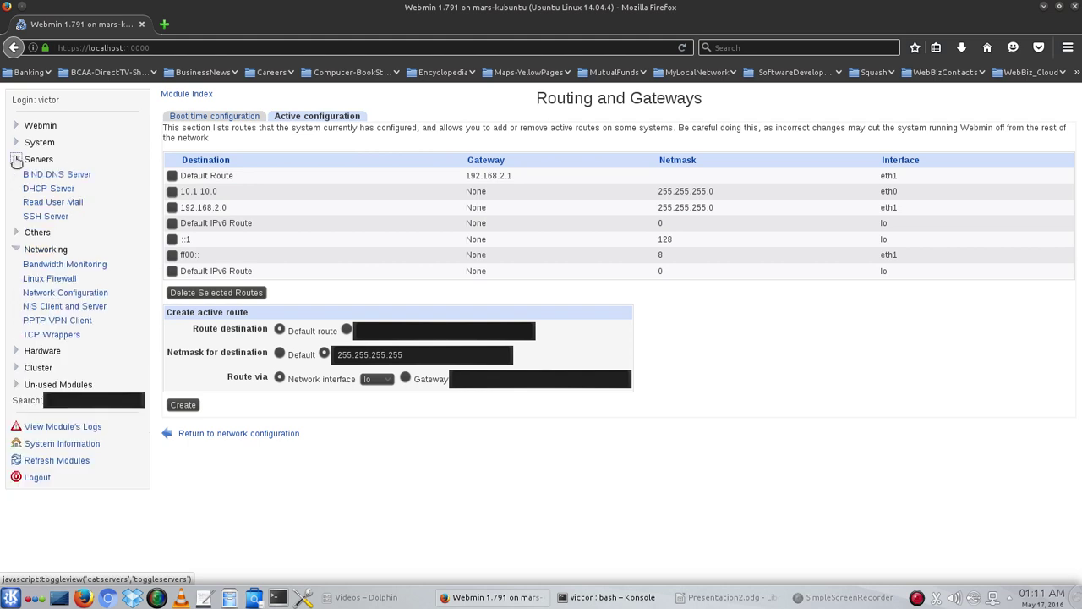
click(54, 189)
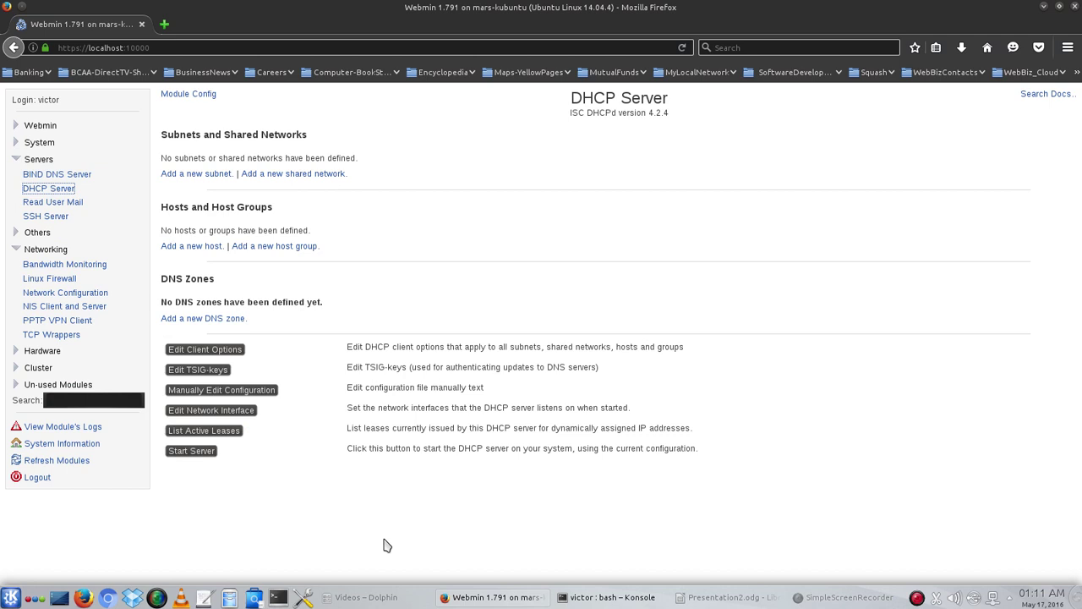
click(197, 174)
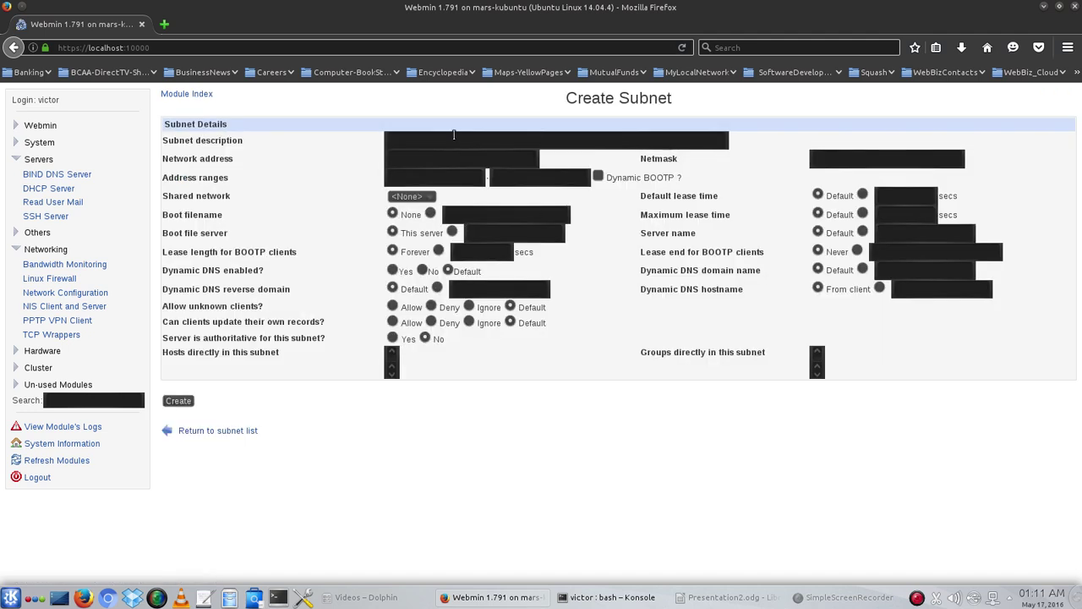
click(451, 138)
text(mars-kubuntu ruuter)
click(447, 154)
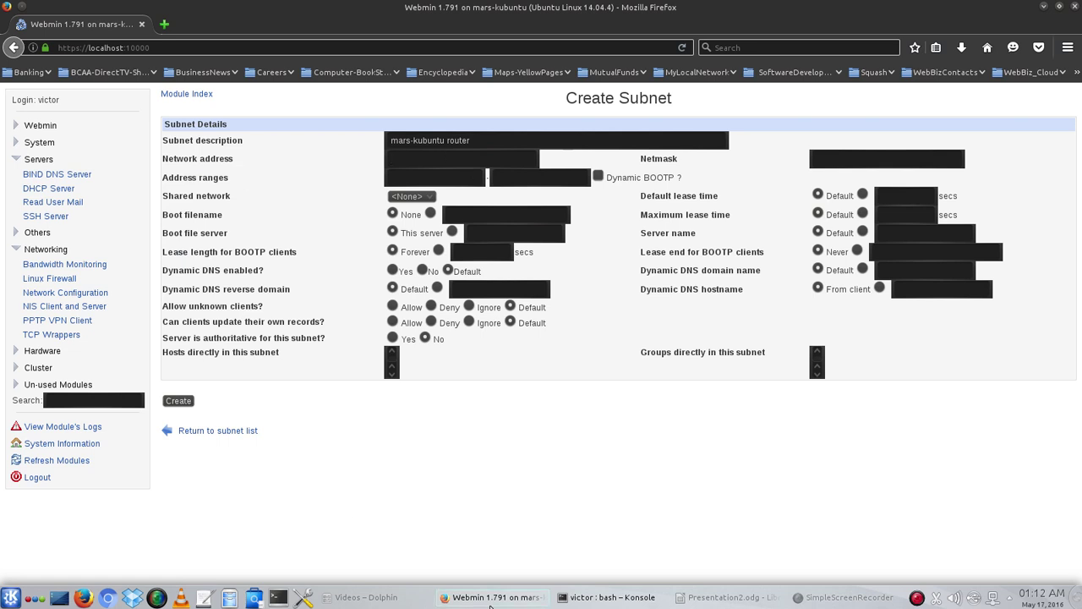
text(10.1.1)
mouse_move(489, 606)
text(0.0)
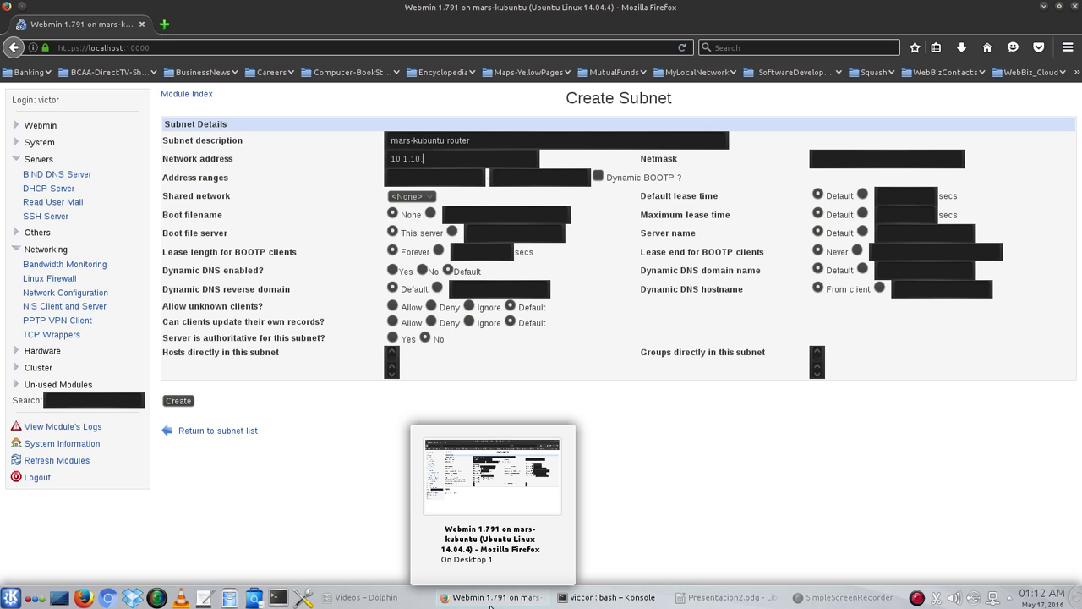
click(879, 157)
text(255.255.)
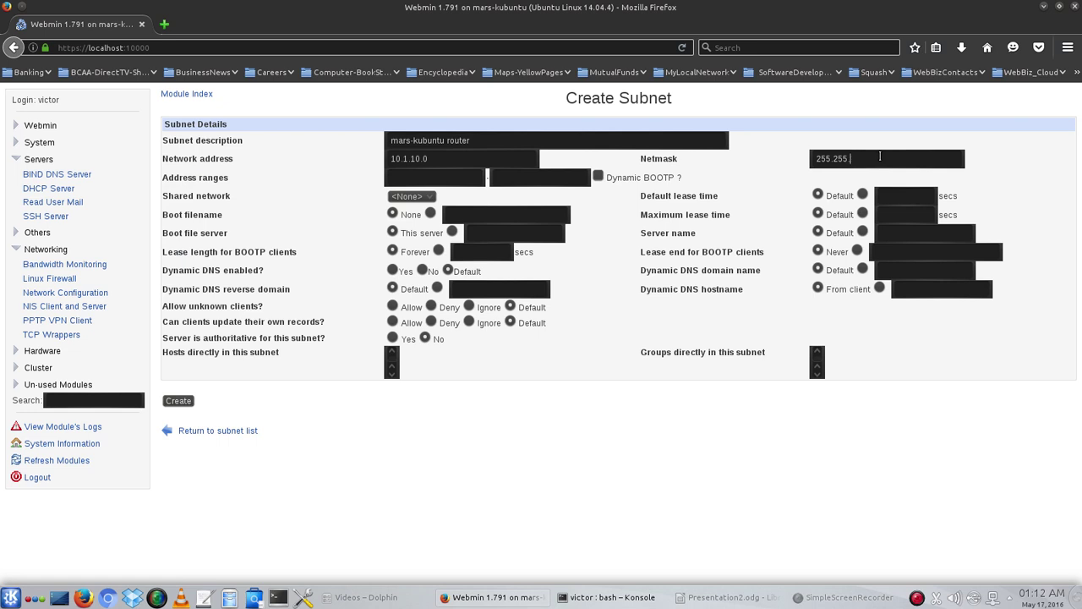
text(255.0)
Set the subnet's address range from 10.1.10.100 to 10.1.10.109 and create the subnet
text(0.1.10)
text(.100)
click(500, 180)
click(541, 179)
text(10.1.10.)
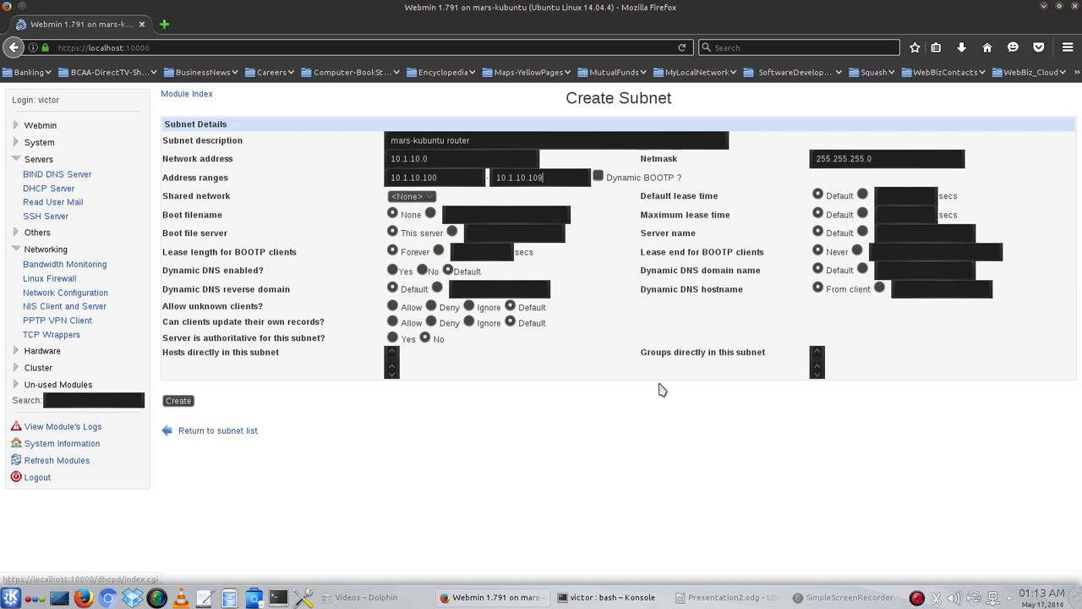
click(178, 400)
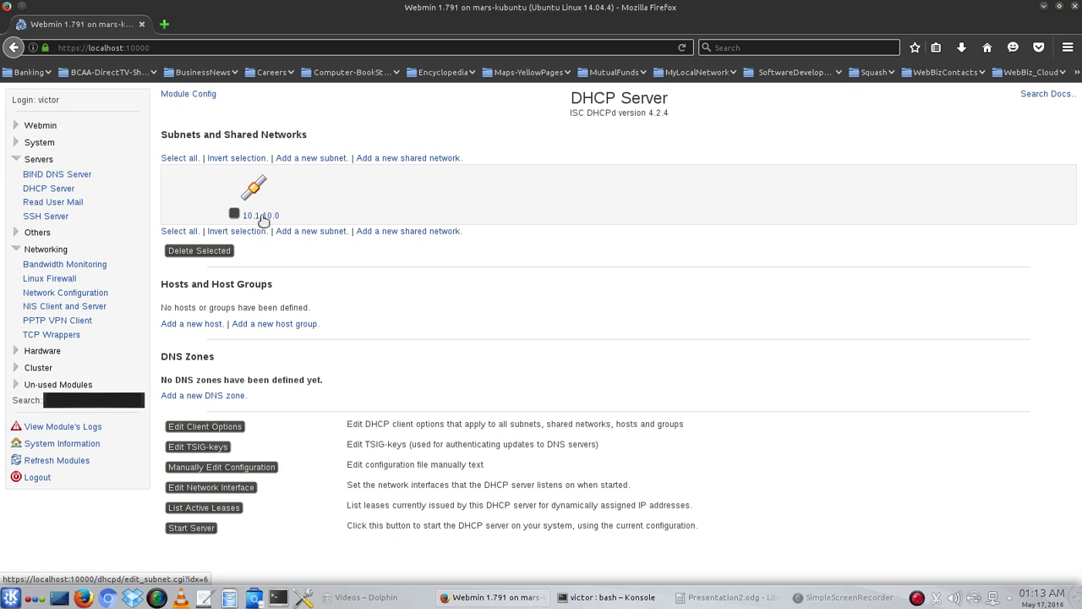
In the 10.1.10.0 subnet's client options, set the subnet mask to 255.255.255.0 and the default router to 10.1.10.1
click(263, 219)
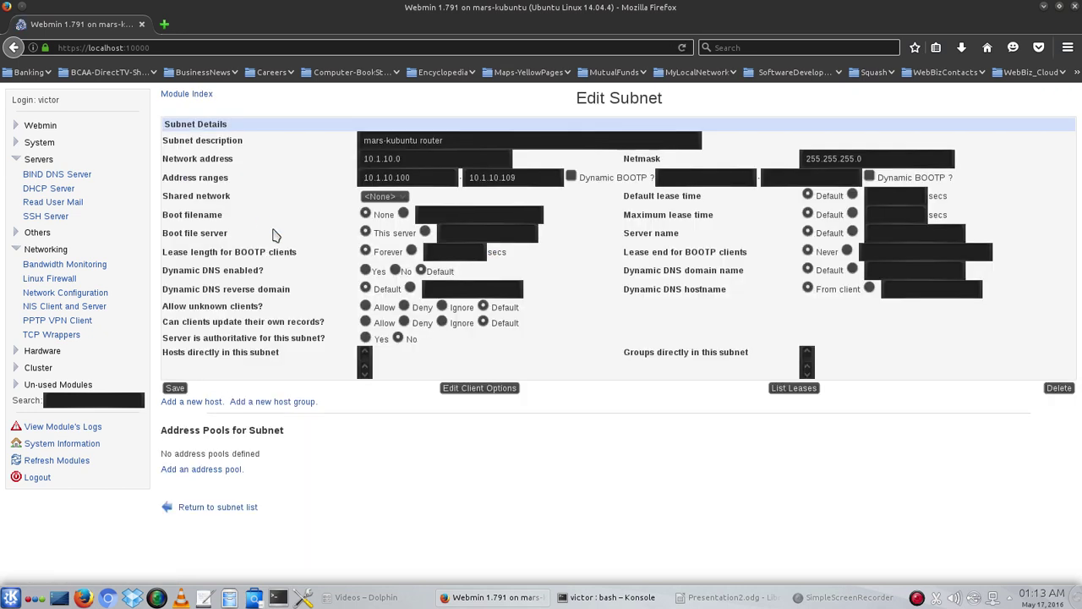
click(479, 387)
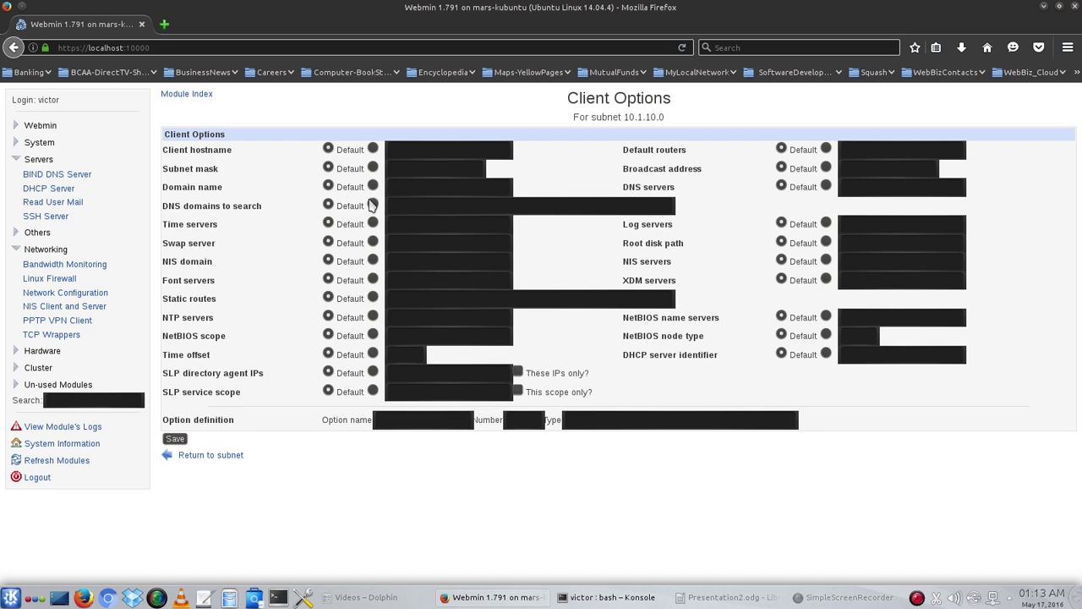
click(373, 167)
click(457, 165)
text(255.255.255.0)
click(826, 148)
click(855, 148)
text(10.1.10.1)
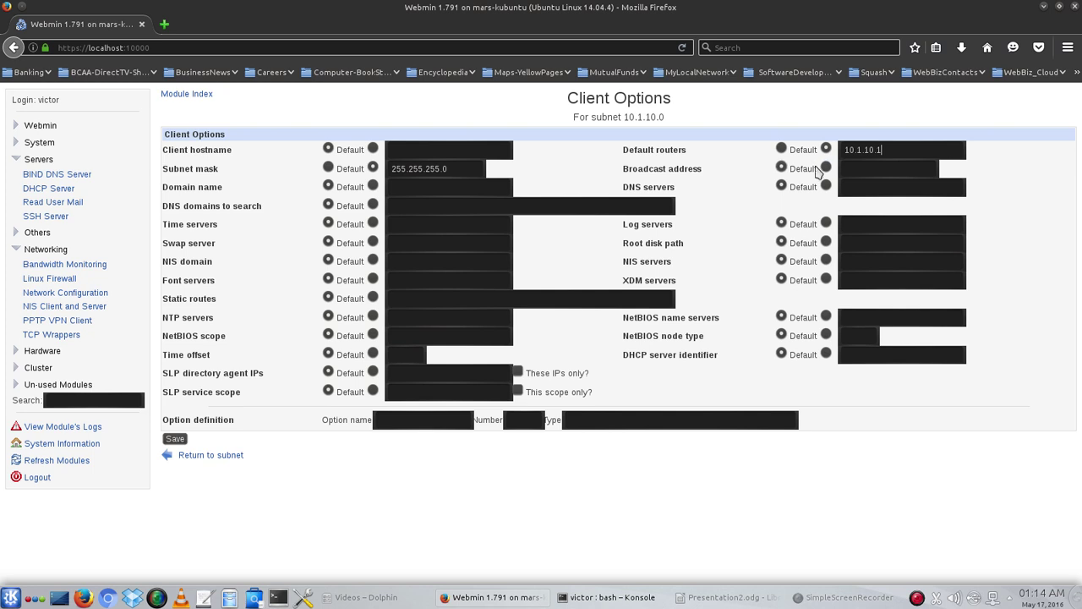
Set the subnet clients' broadcast address to 10.1.10.255
click(826, 167)
click(861, 167)
text(255.255.255)
key(BackSpace)
key(BackSpace)
key(BackSpace)
key(BackSpace)
key(BackSpace)
key(BackSpace)
key(BackSpace)
key(BackSpace)
key(BackSpace)
text(10.1.10.255)
Enter 10.1.10 as the clients' DNS server, save the client options and return to the subnet list
click(826, 187)
click(855, 188)
text(10.1.10)
click(178, 438)
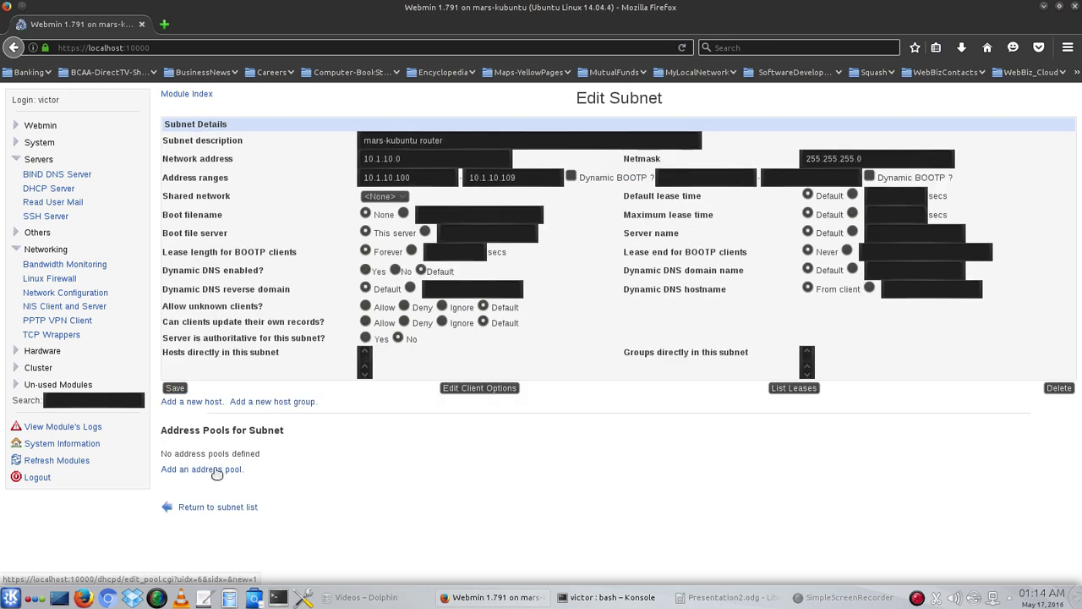
click(236, 509)
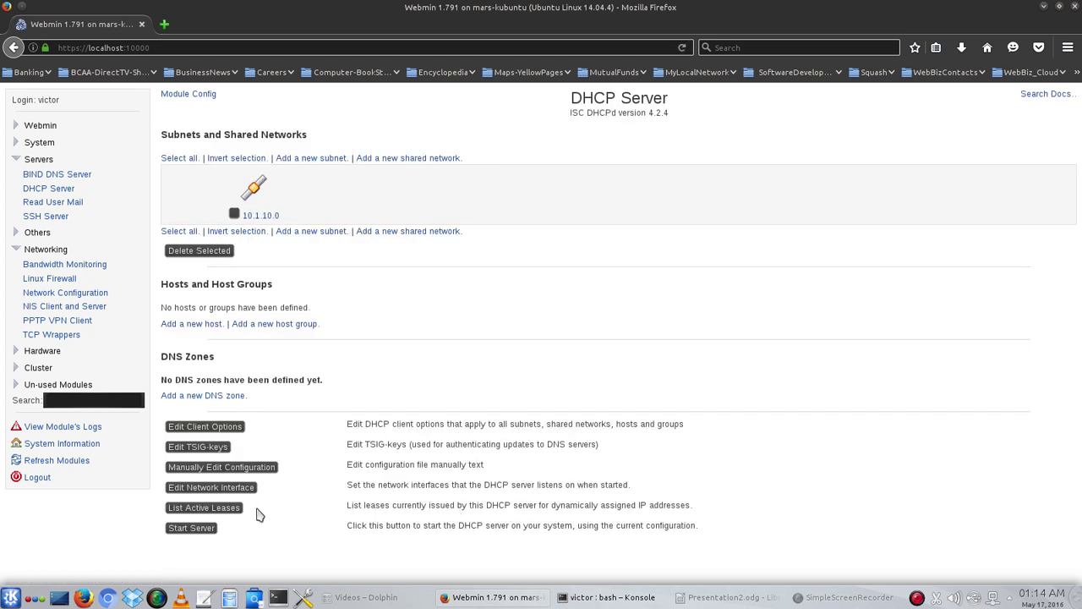
Set the DHCP server to listen on interface eth0, save it, start the server and reload the DHCP Server module
click(203, 488)
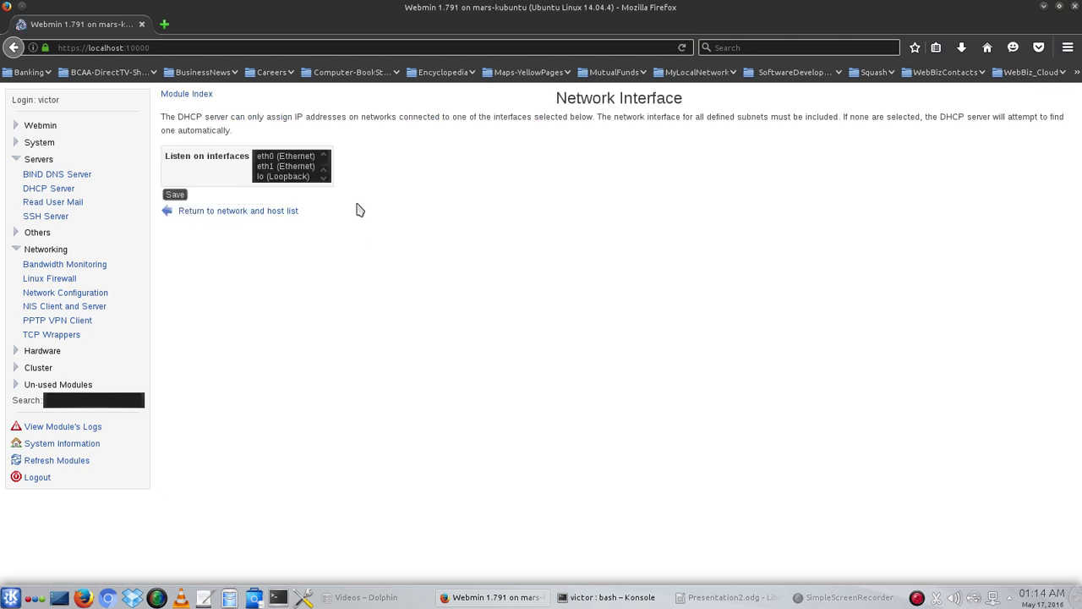
click(292, 156)
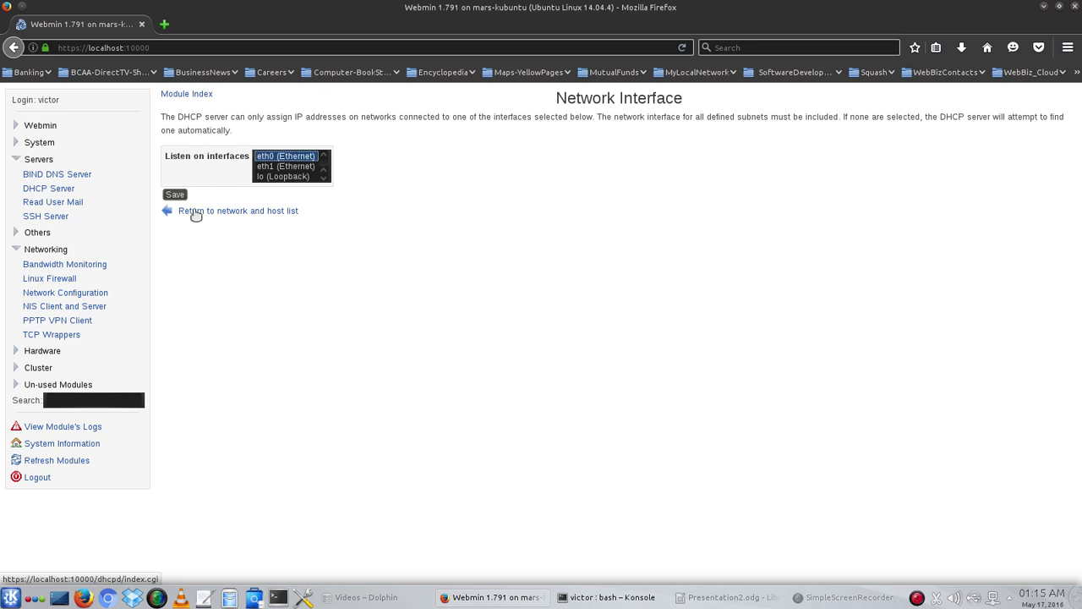
click(174, 195)
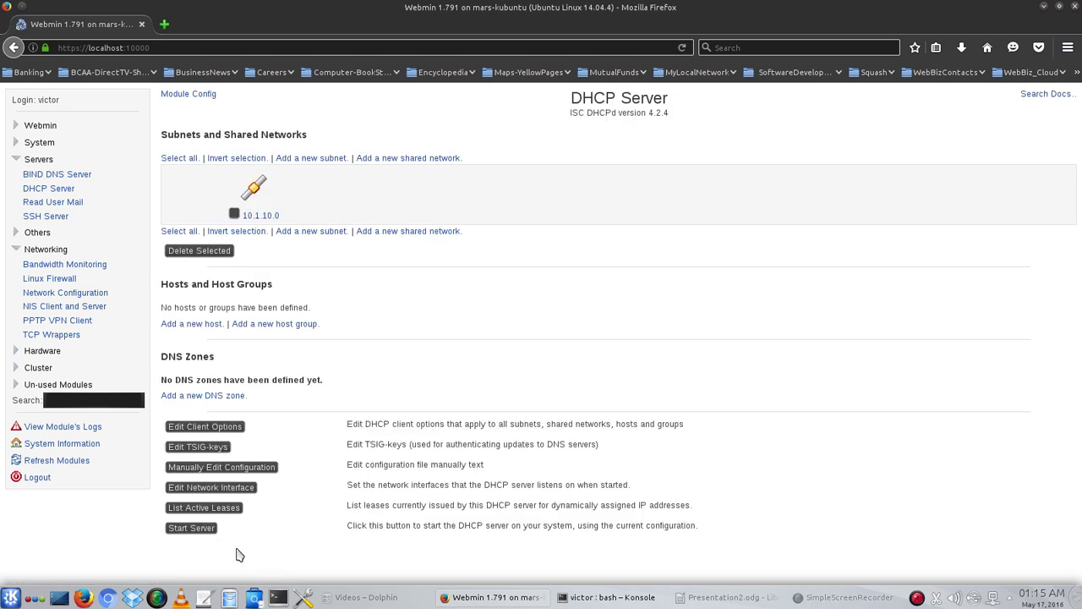
click(201, 530)
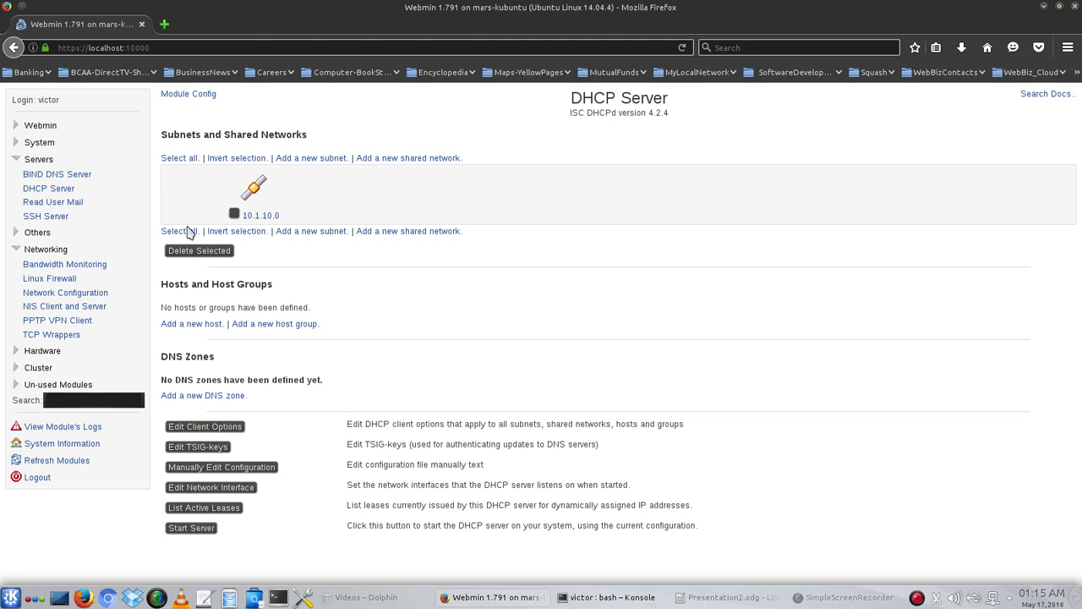
click(61, 189)
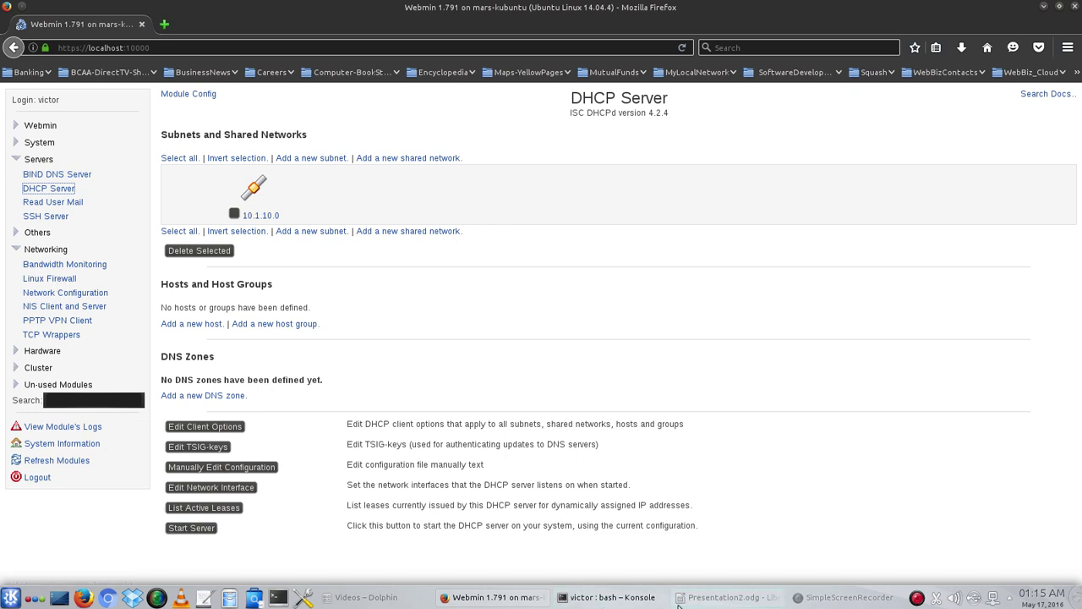
Switch to the Presentation2.odg network diagram slides in LibreOffice Impress
click(716, 601)
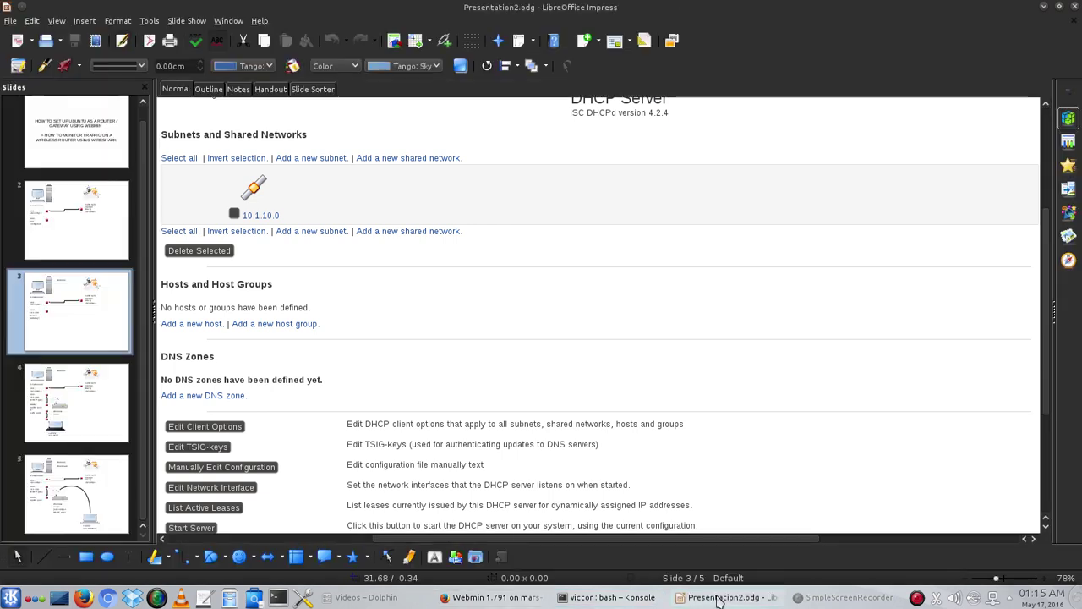